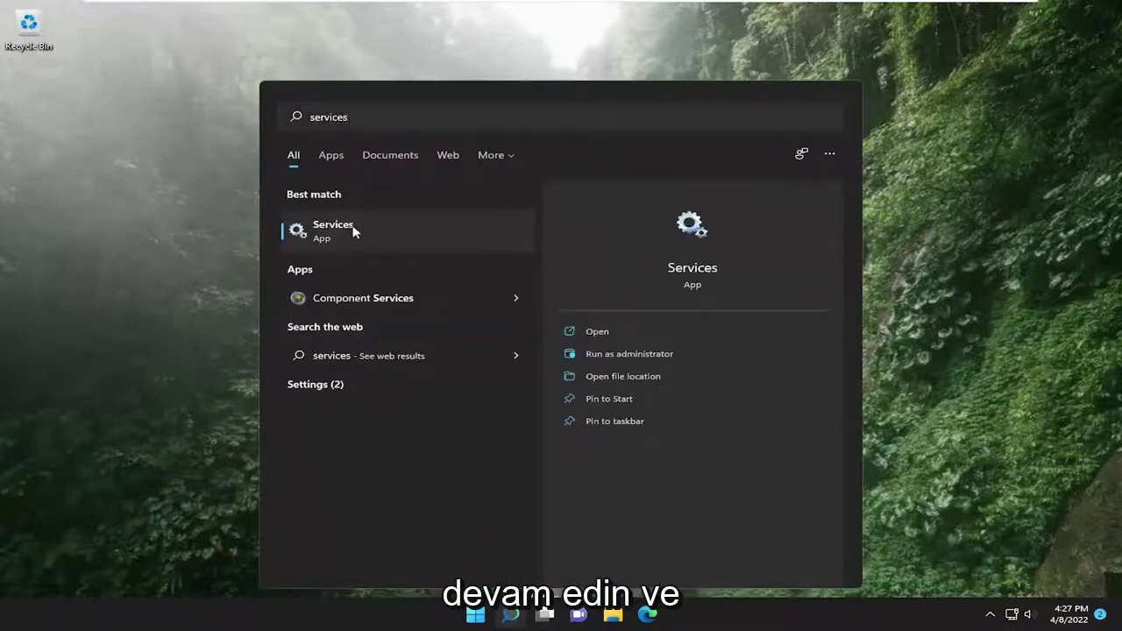
# Open Services and view DNS Client properties to confirm Automatic startup and Running status.
pyautogui.click(355, 230)
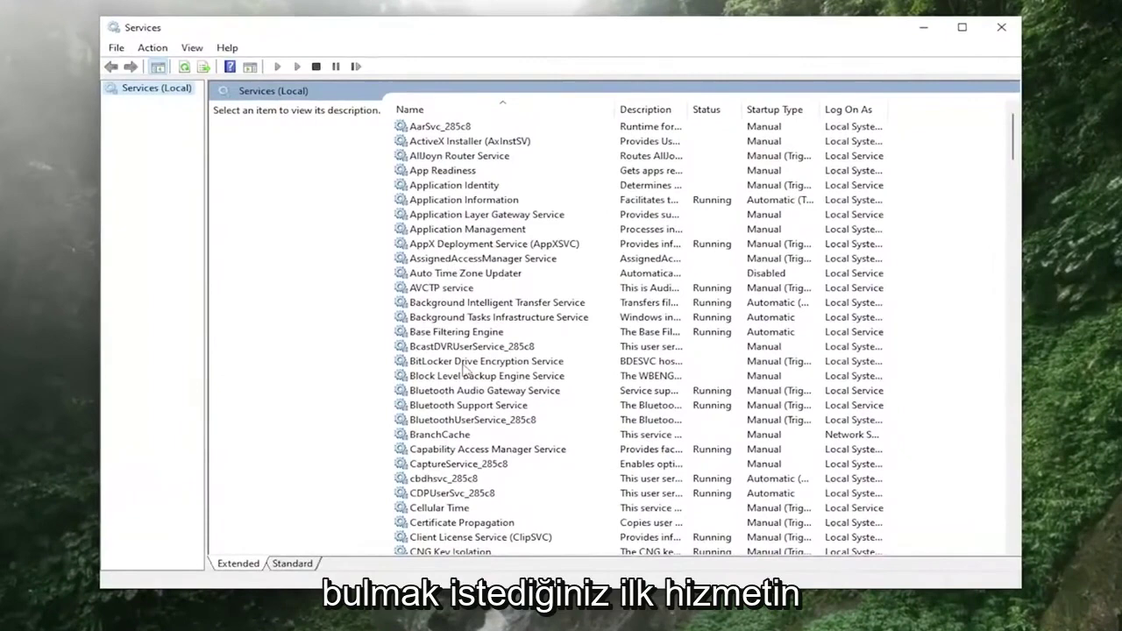
pyautogui.scroll(-3, 464, 368)
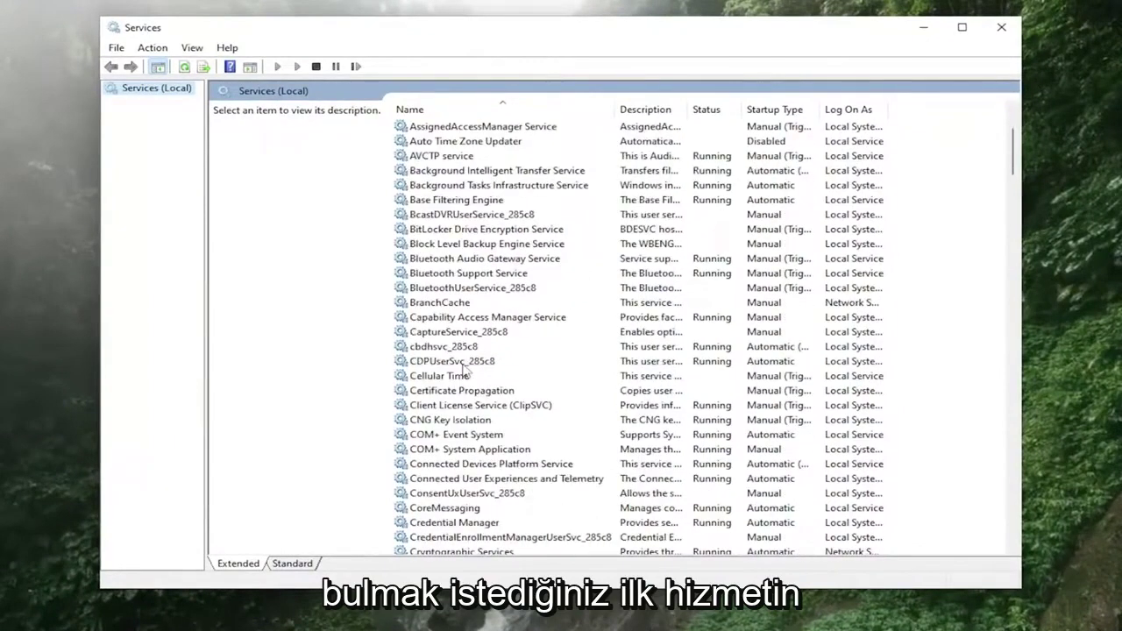
pyautogui.scroll(-4, 464, 373)
pyautogui.scroll(-2, 460, 472)
pyautogui.scroll(-2, 446, 473)
pyautogui.scroll(-2, 444, 507)
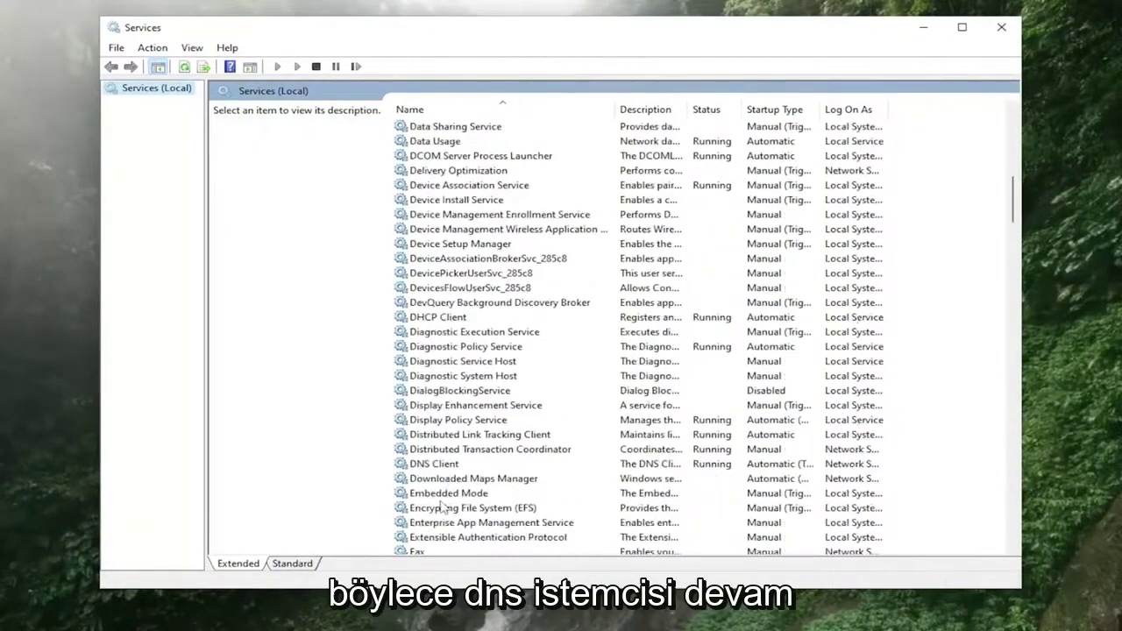
pyautogui.doubleClick(432, 469)
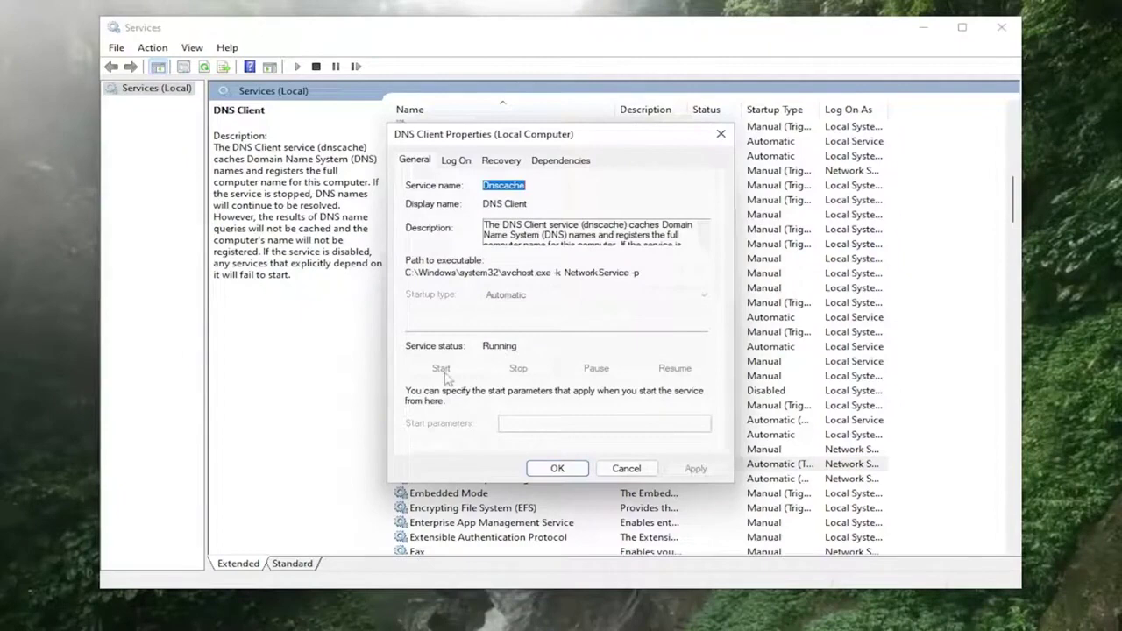
# Close DNS Client properties and check DHCP Client properties show Automatic and Running.
pyautogui.click(549, 467)
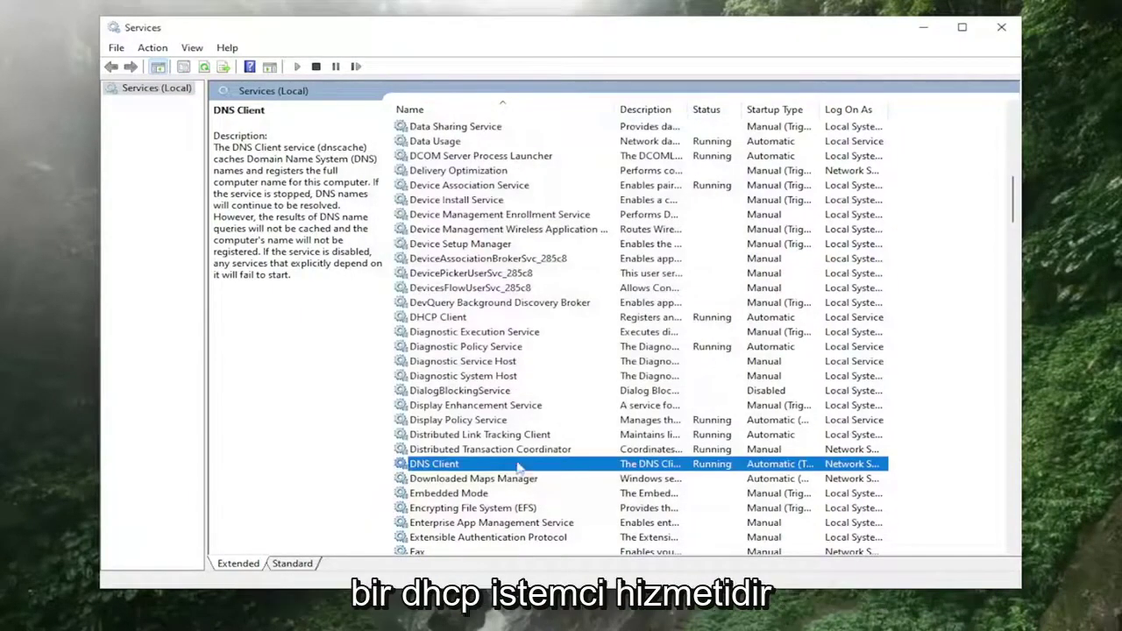
pyautogui.click(424, 319)
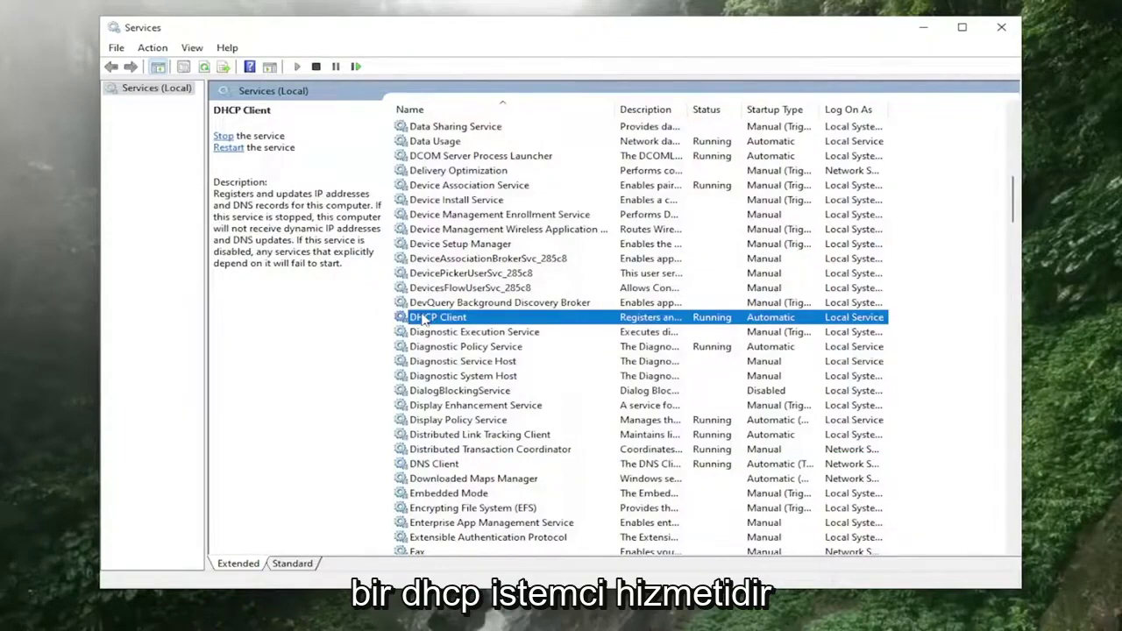
pyautogui.doubleClick(424, 319)
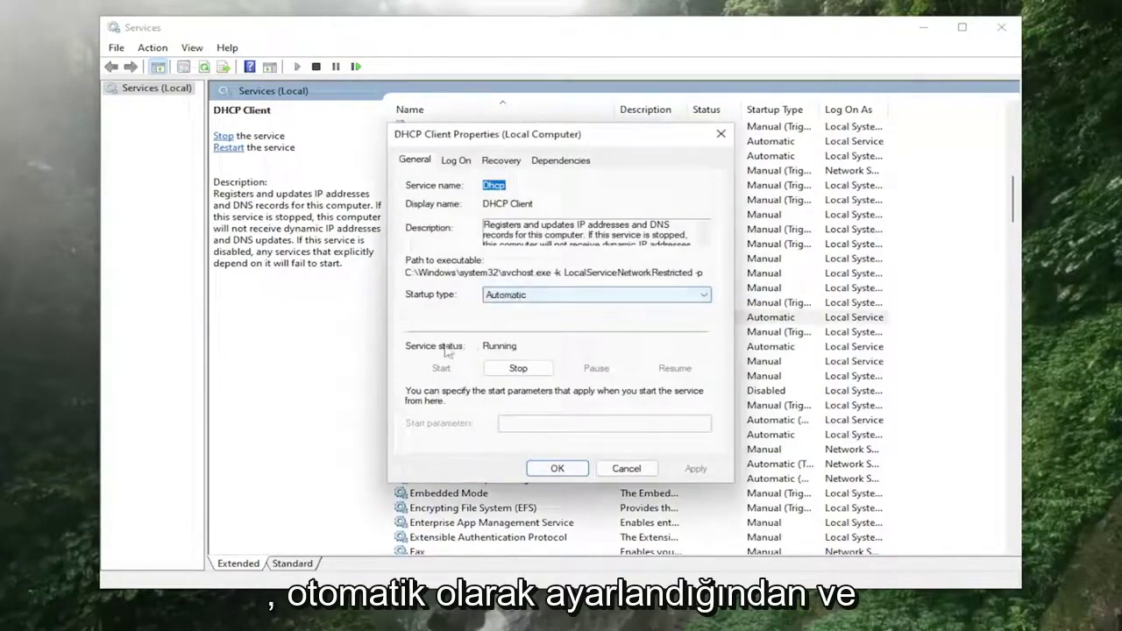
pyautogui.click(557, 469)
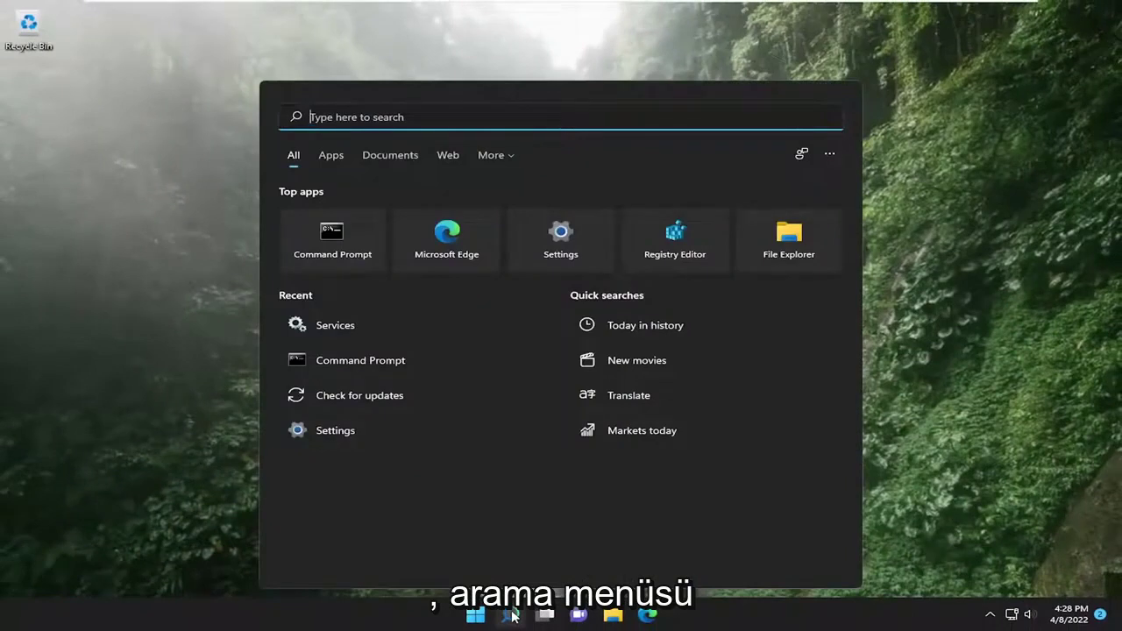
# Launch Command Prompt as administrator via a 'cmd' search and run ipconfig /flushdns.
pyautogui.write('cmd')
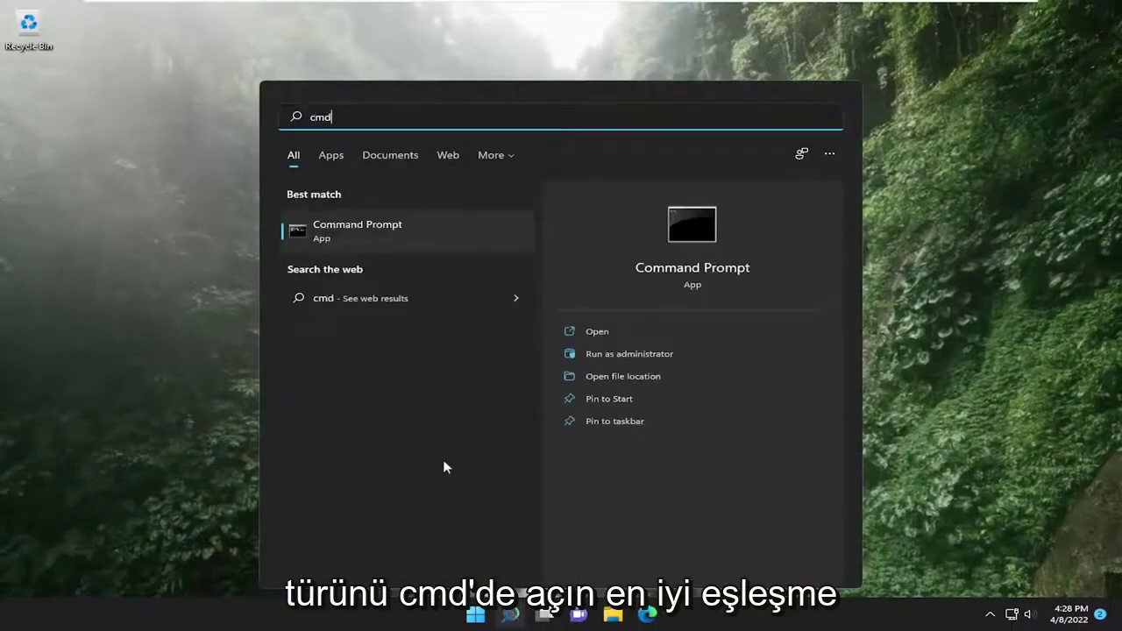
pyautogui.rightClick(366, 233)
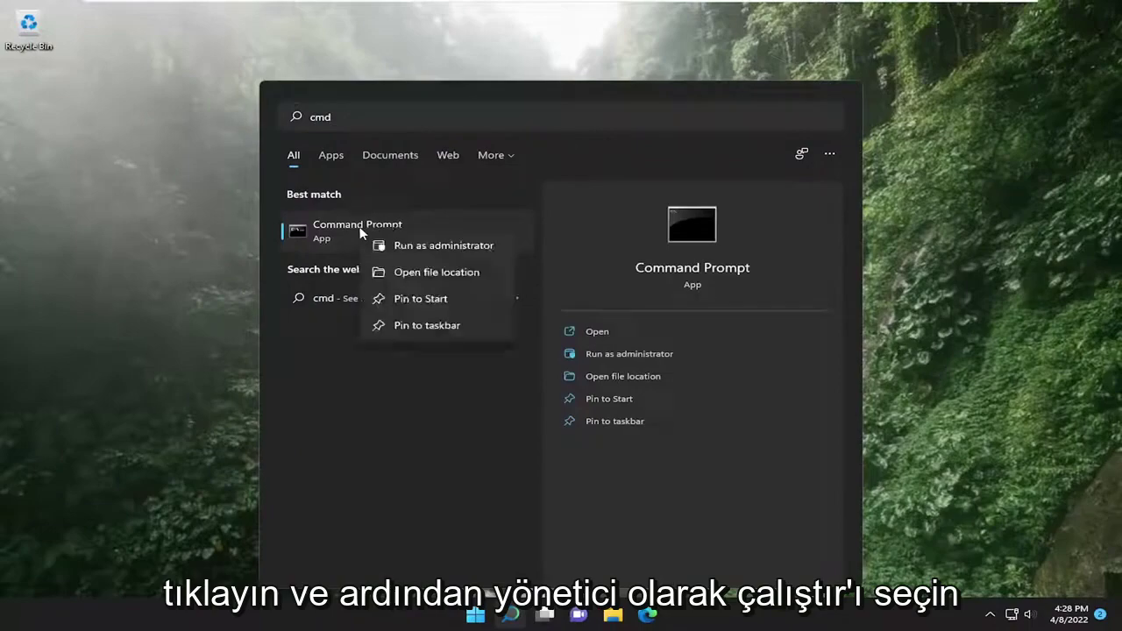
pyautogui.click(419, 246)
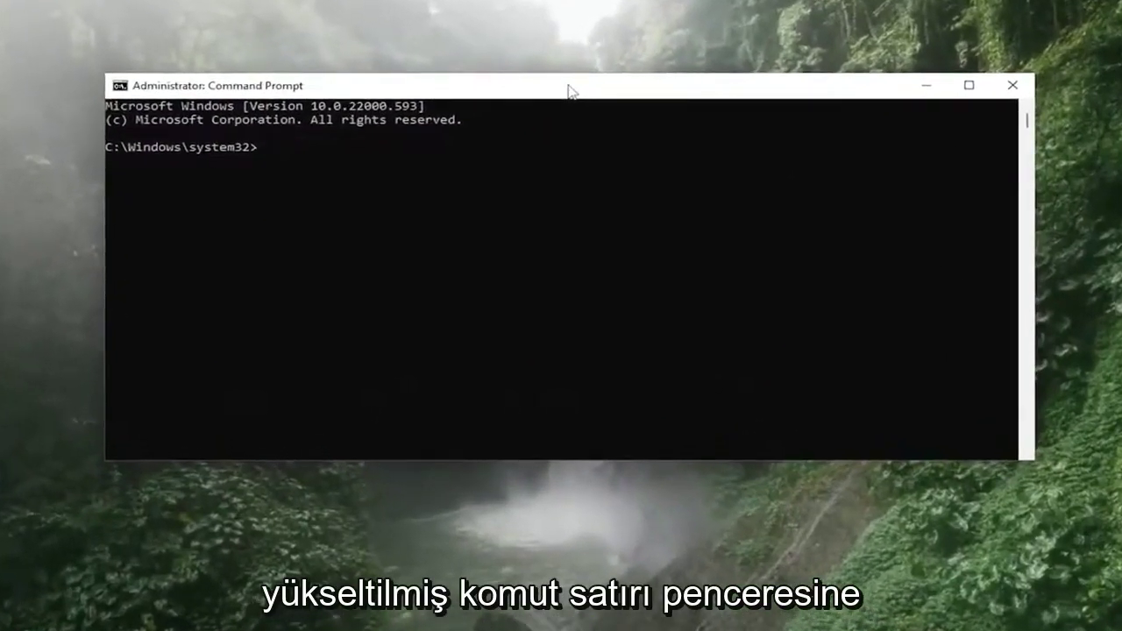
pyautogui.write('i')
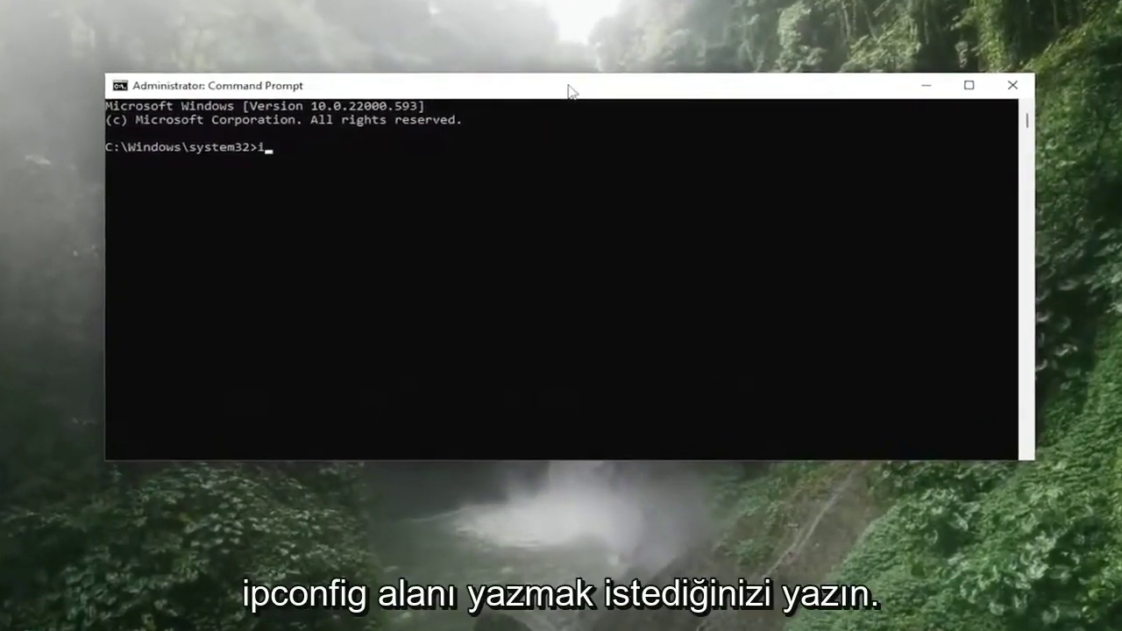
pyautogui.write('pconfig /')
pyautogui.write('flushdns')
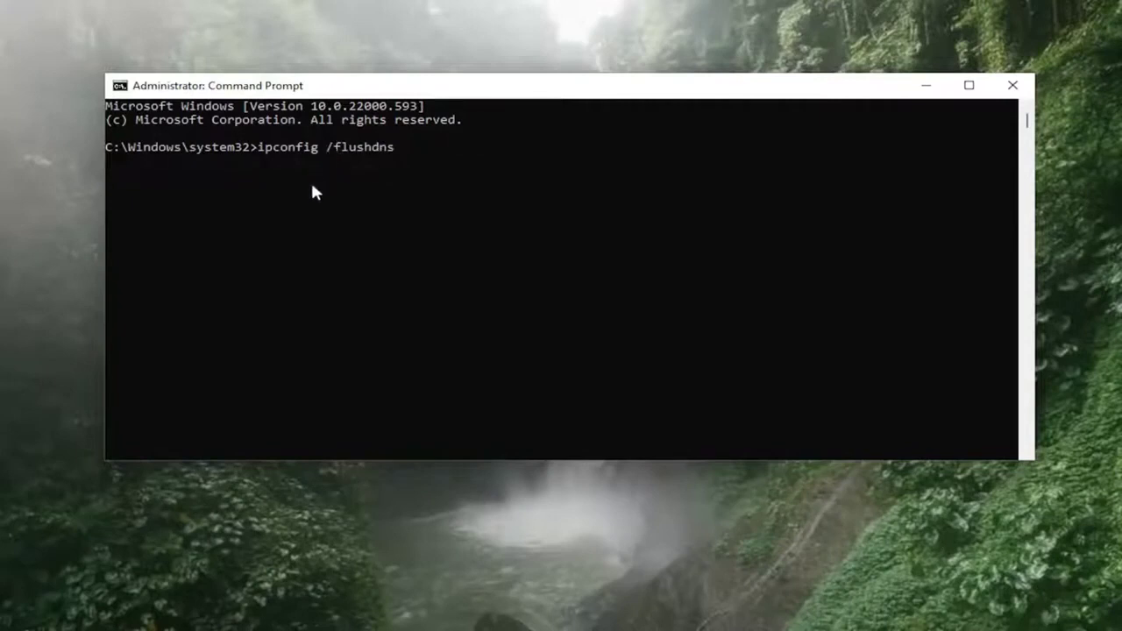
pyautogui.press('Return')
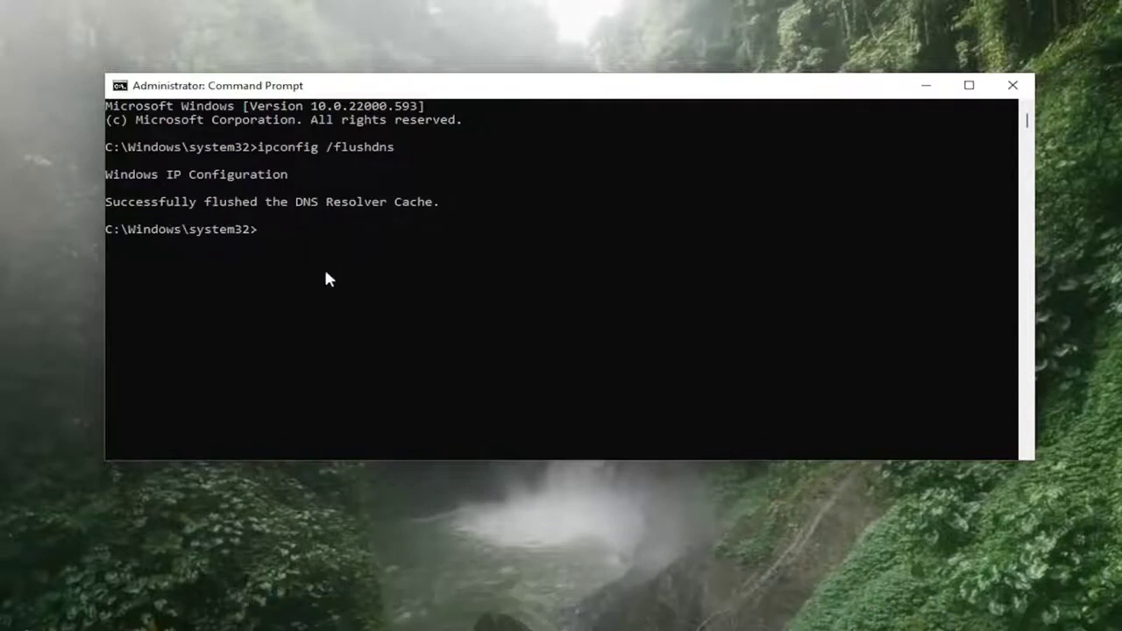
# Run netsh winsock reset, then close the Command Prompt window.
pyautogui.write('netsh')
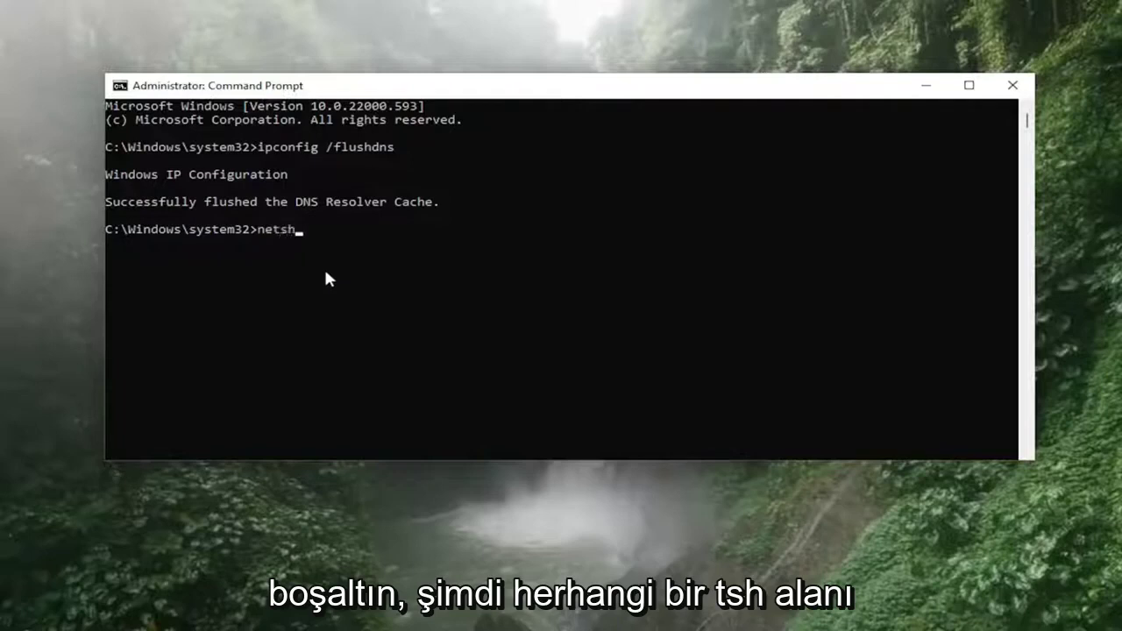
pyautogui.write(' win')
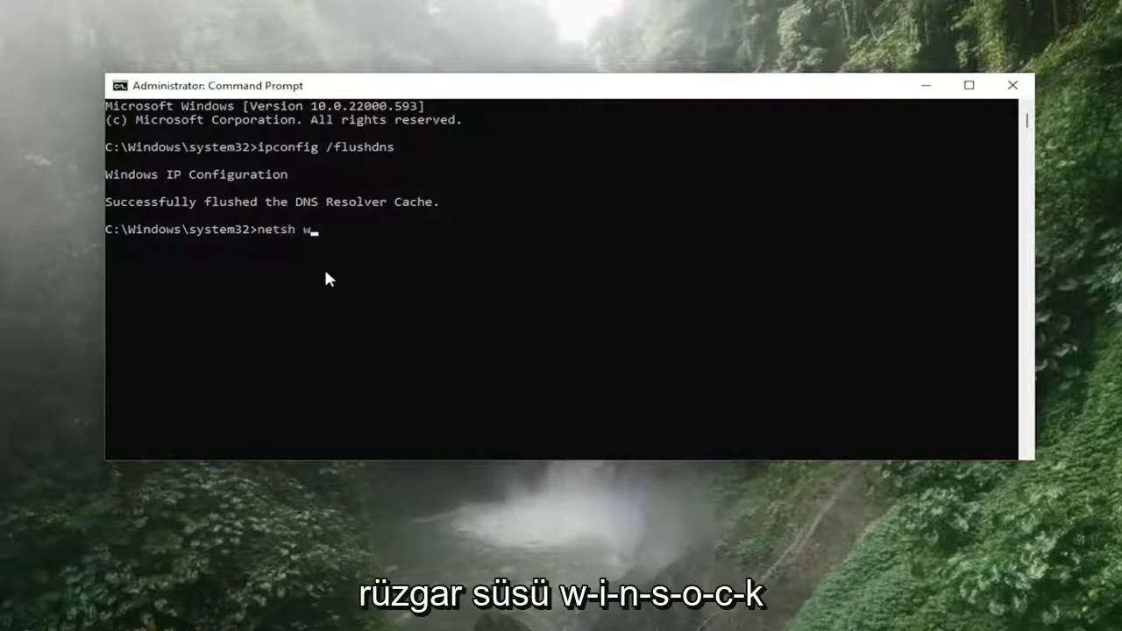
pyautogui.write('sock')
pyautogui.write(' reset')
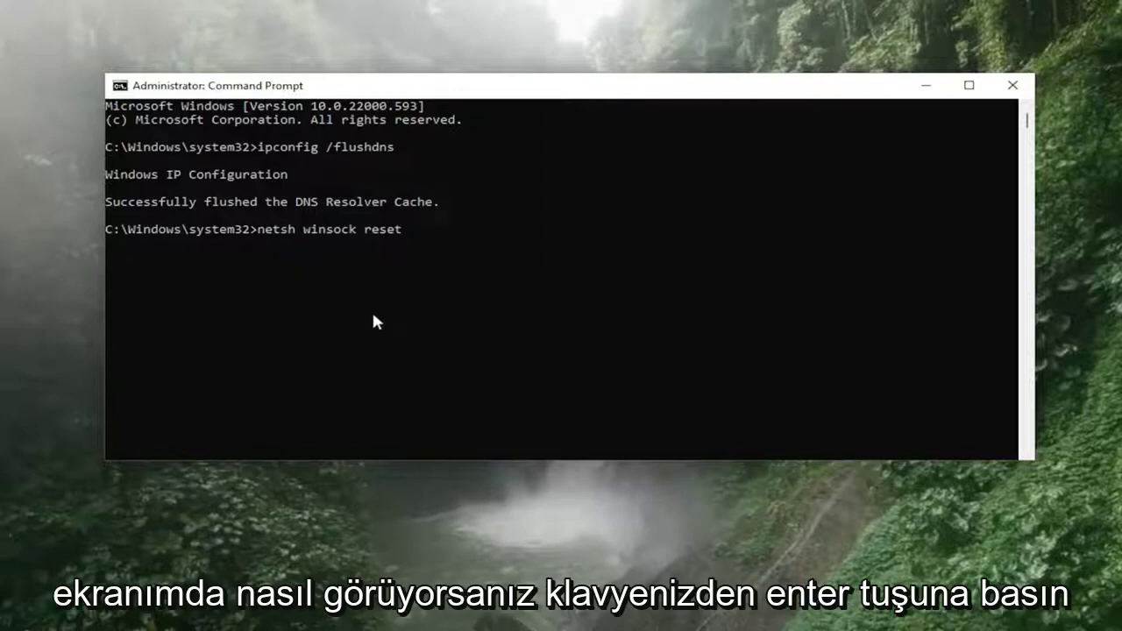
pyautogui.press('Return')
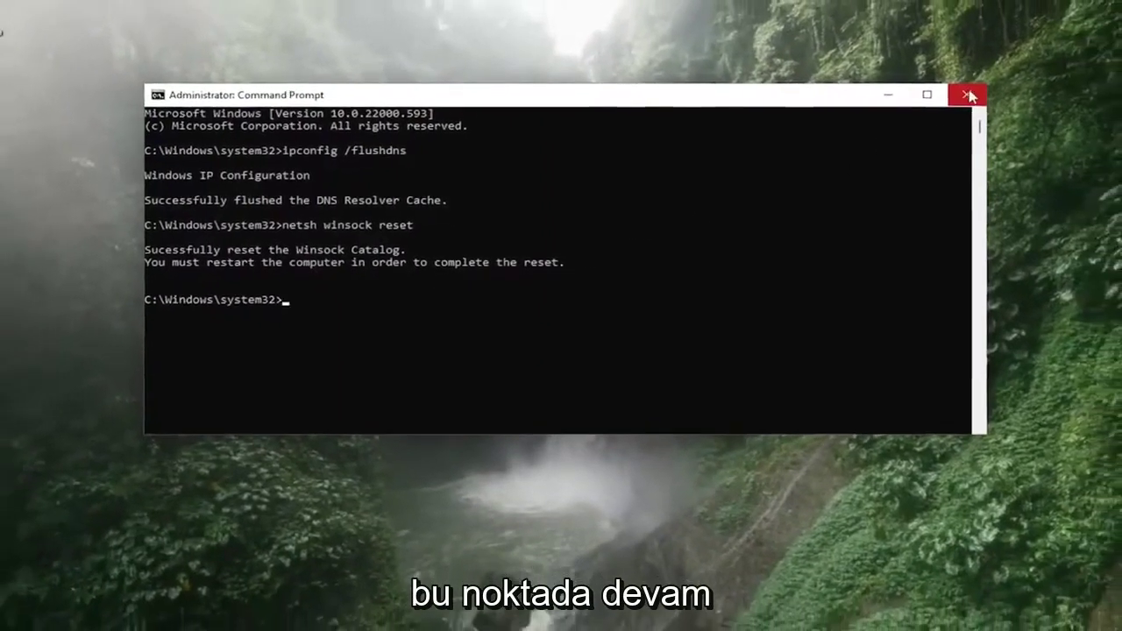
pyautogui.click(969, 93)
# Right-click Start to bring up the shut down and restart options.
pyautogui.rightClick(475, 613)
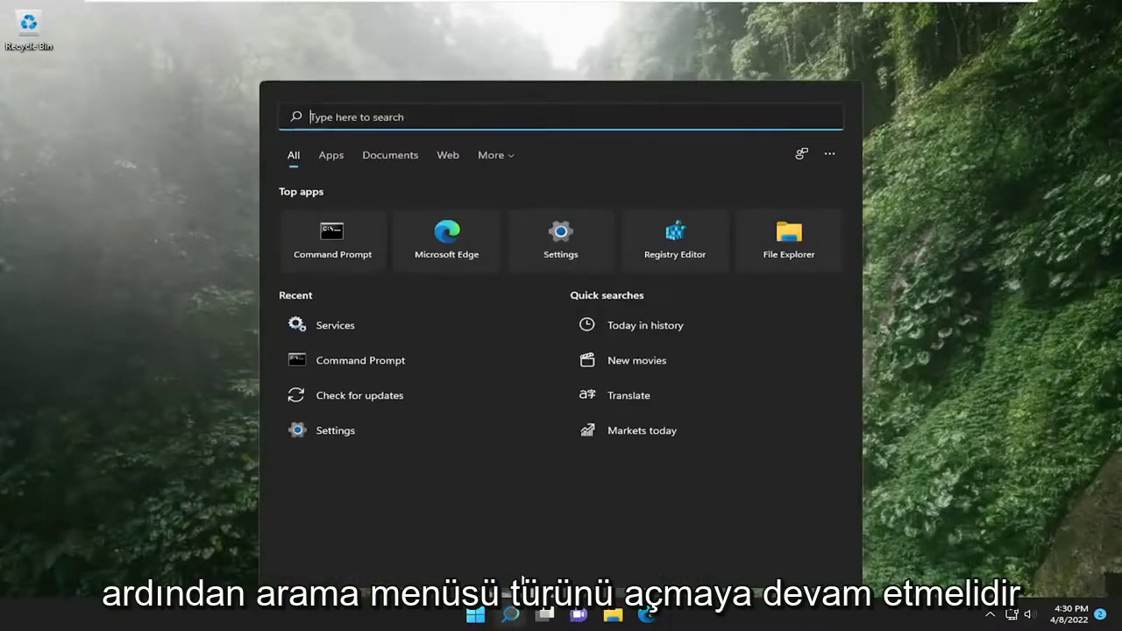
# Open Settings from search and go to Network & internet > Advanced network settings.
pyautogui.write('settings')
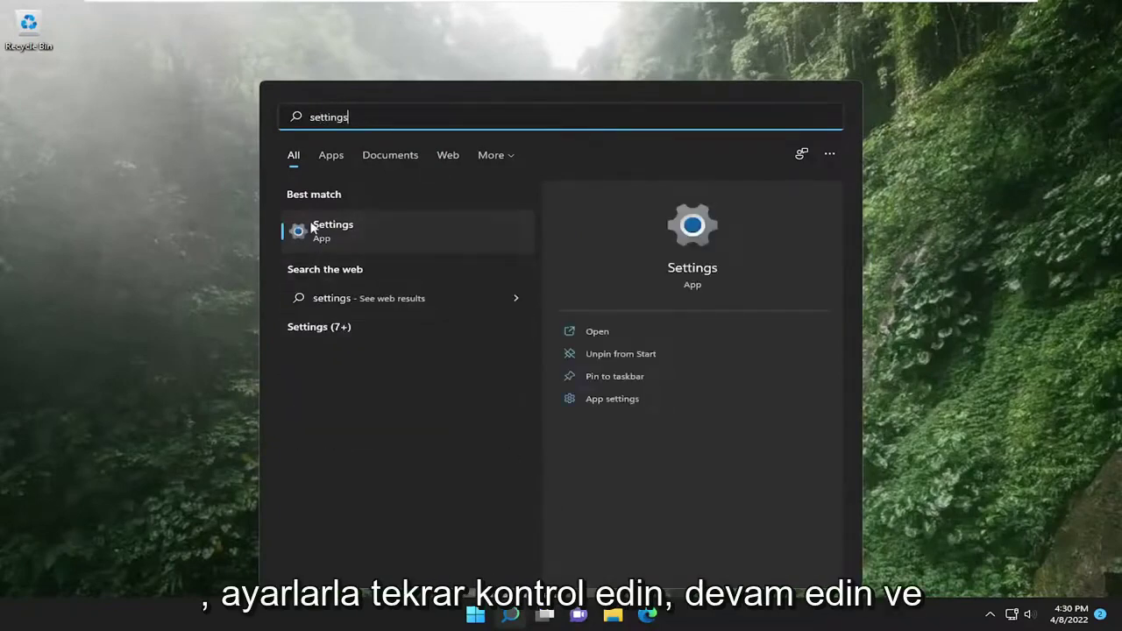
pyautogui.click(337, 230)
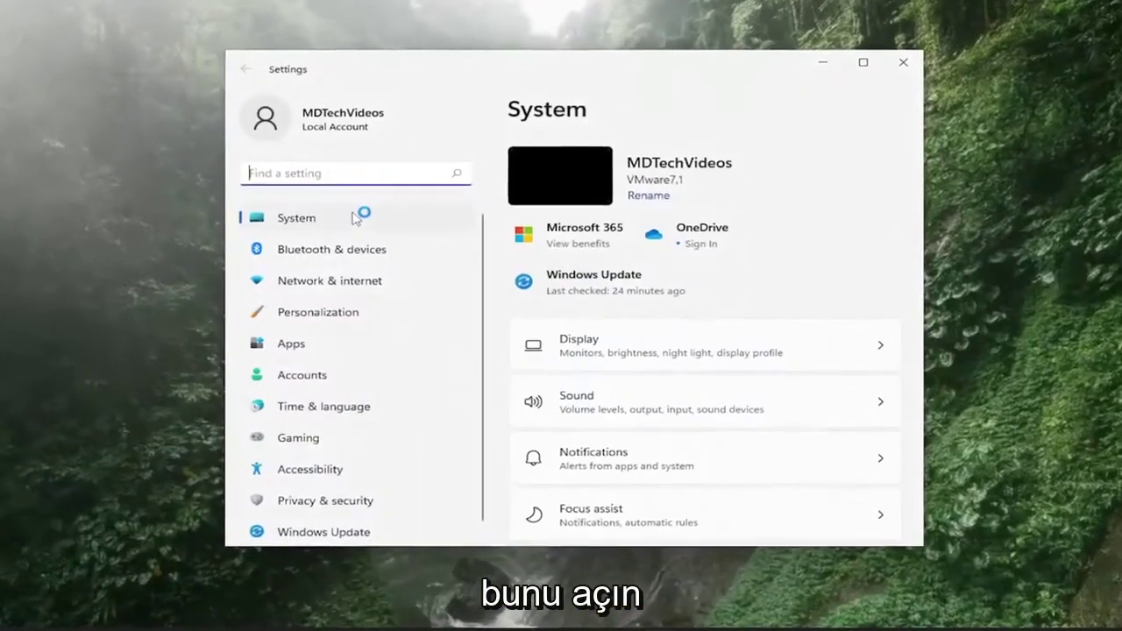
pyautogui.click(320, 284)
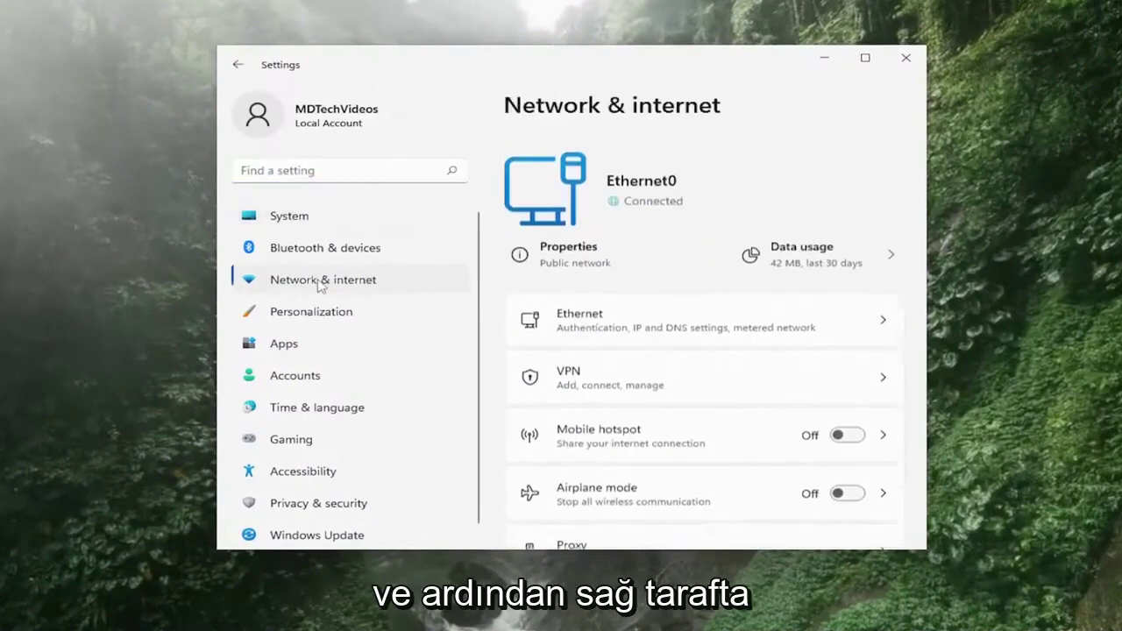
pyautogui.scroll(-3, 663, 293)
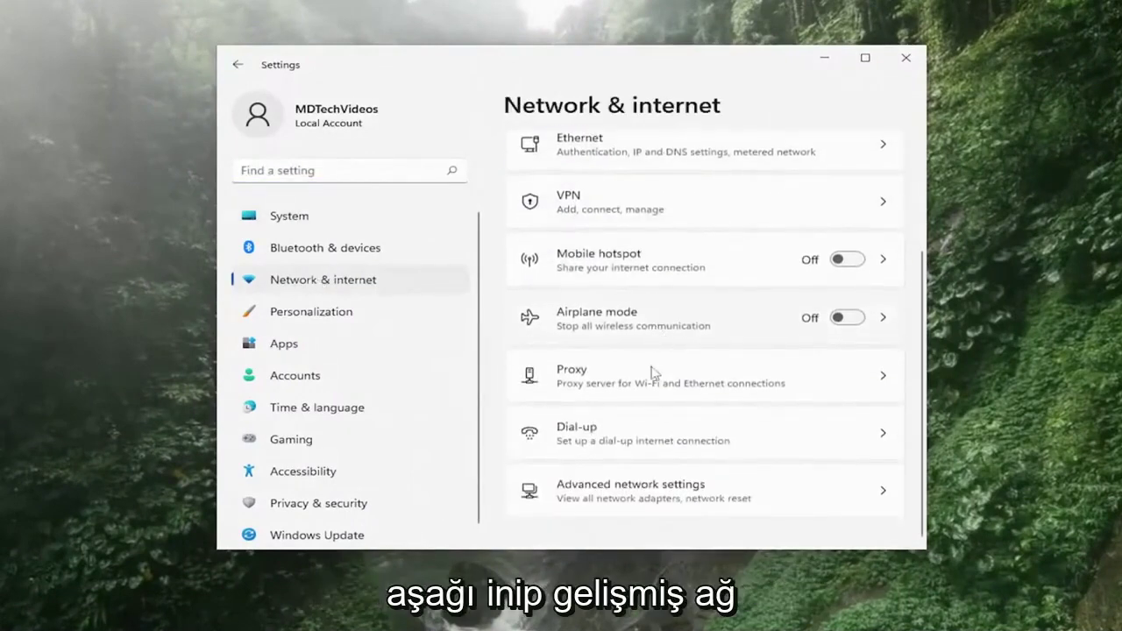
pyautogui.click(666, 495)
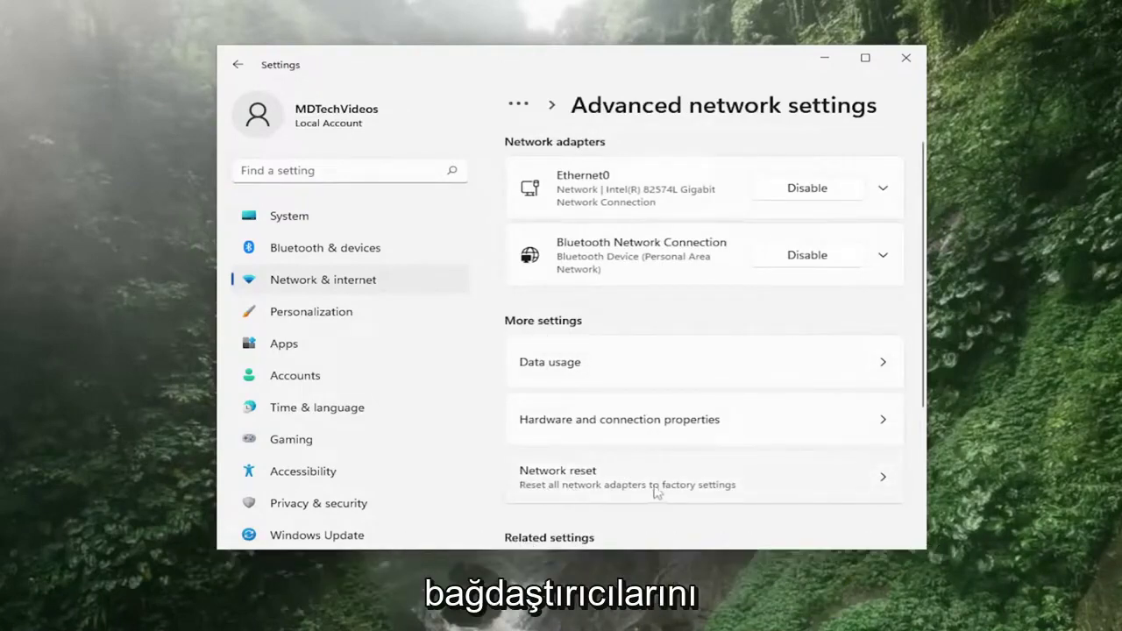
# Open Network reset, choose Reset now, and confirm with Yes.
pyautogui.click(710, 487)
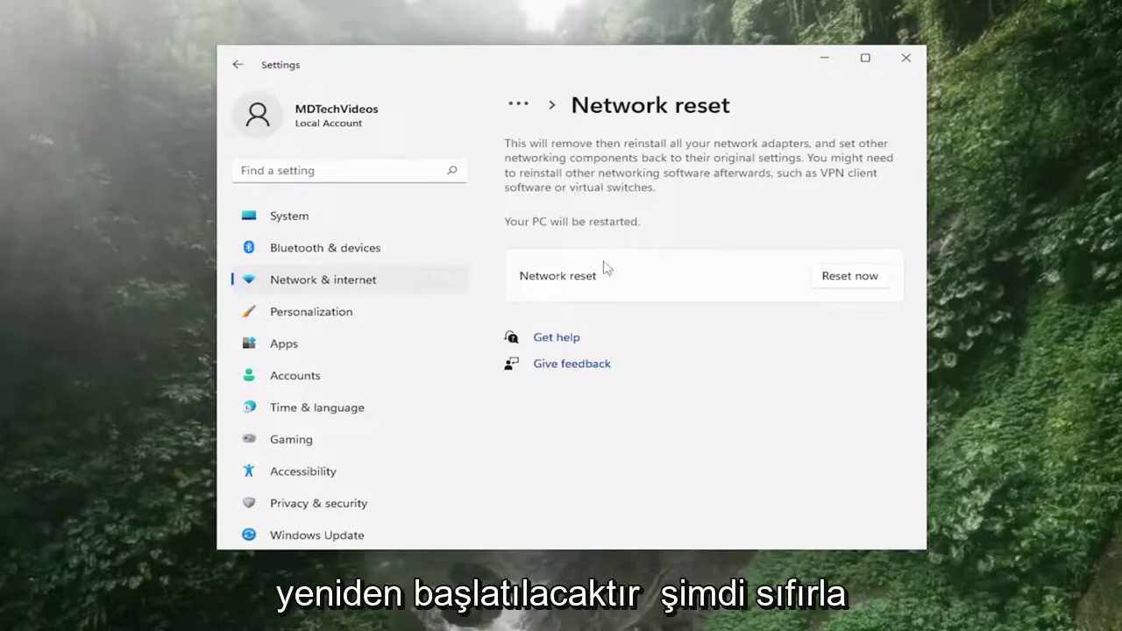
pyautogui.click(856, 277)
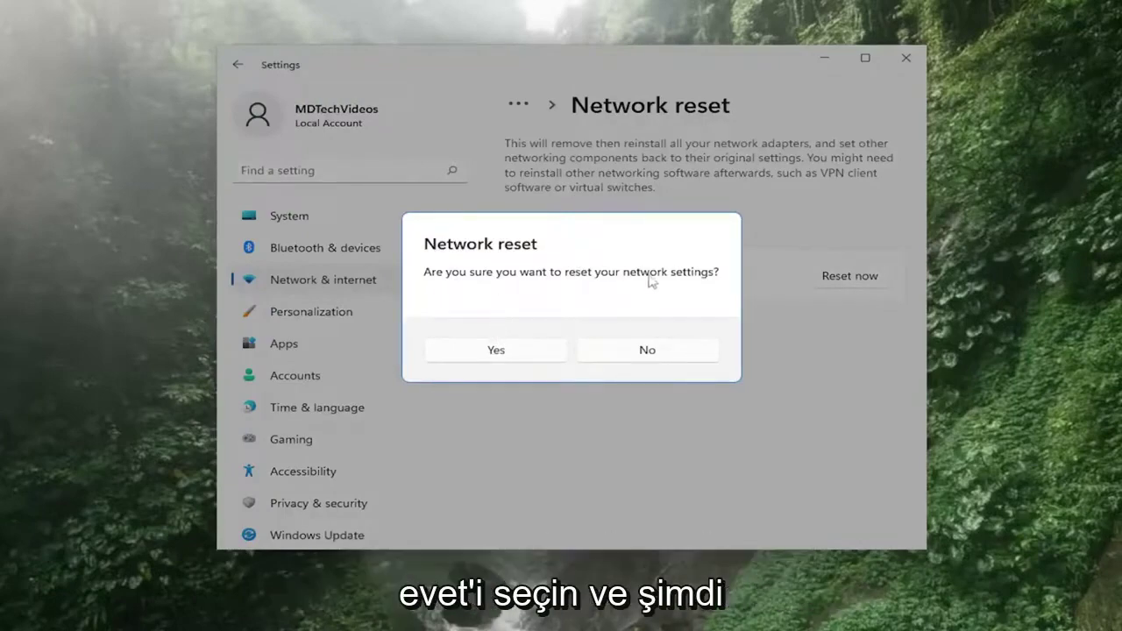
pyautogui.click(496, 350)
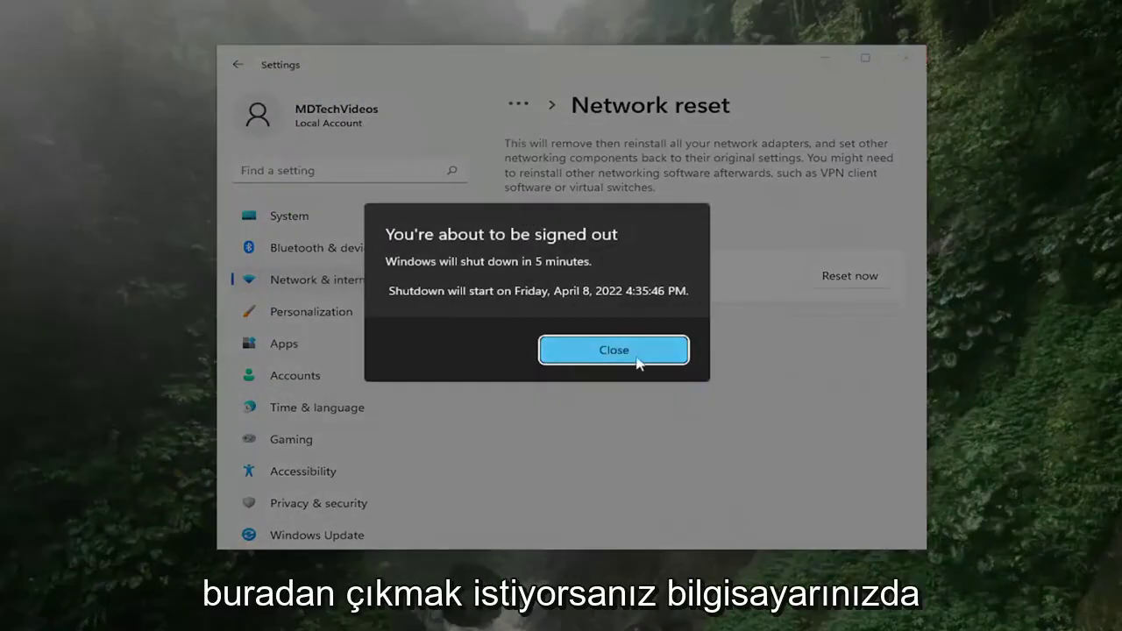
# Close the Settings window from the Network reset page.
pyautogui.click(638, 359)
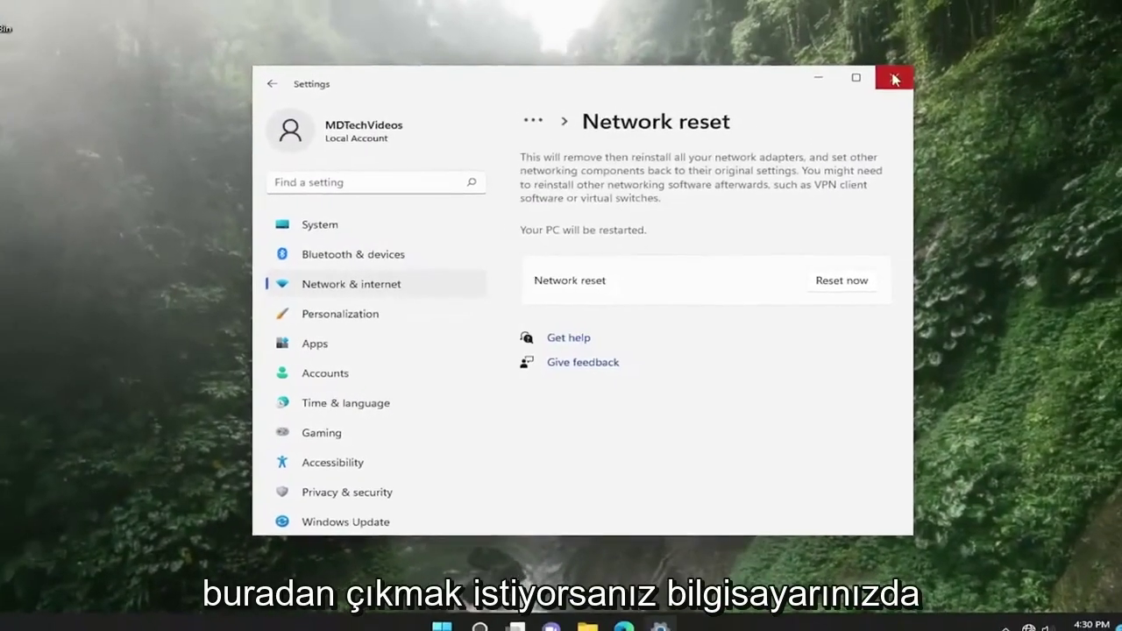